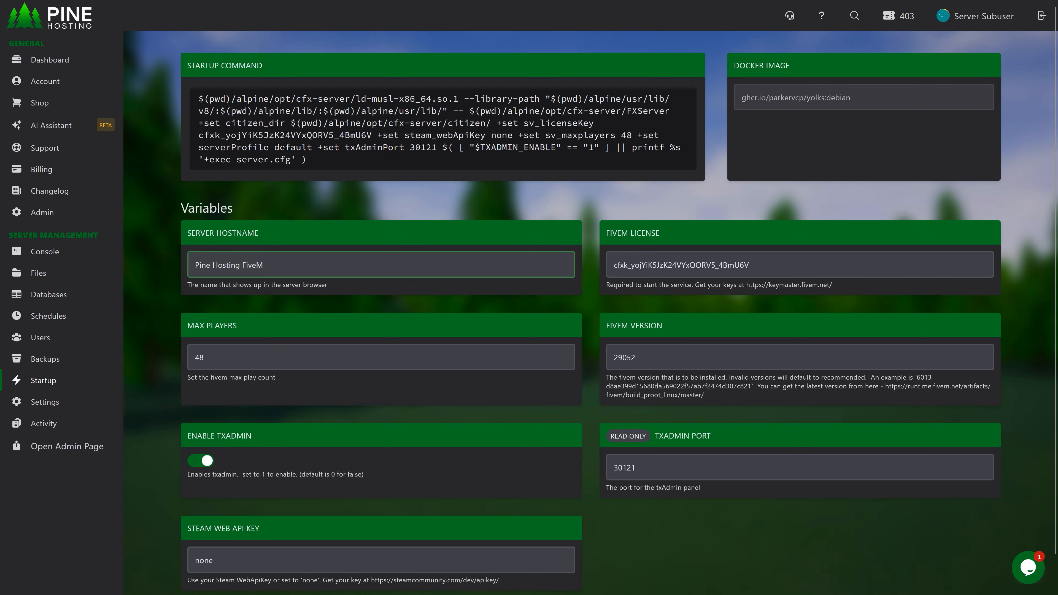
# Restart the FiveM server from its console and open the txAdmin web address on port 30121.
pyautogui.click(66, 252)
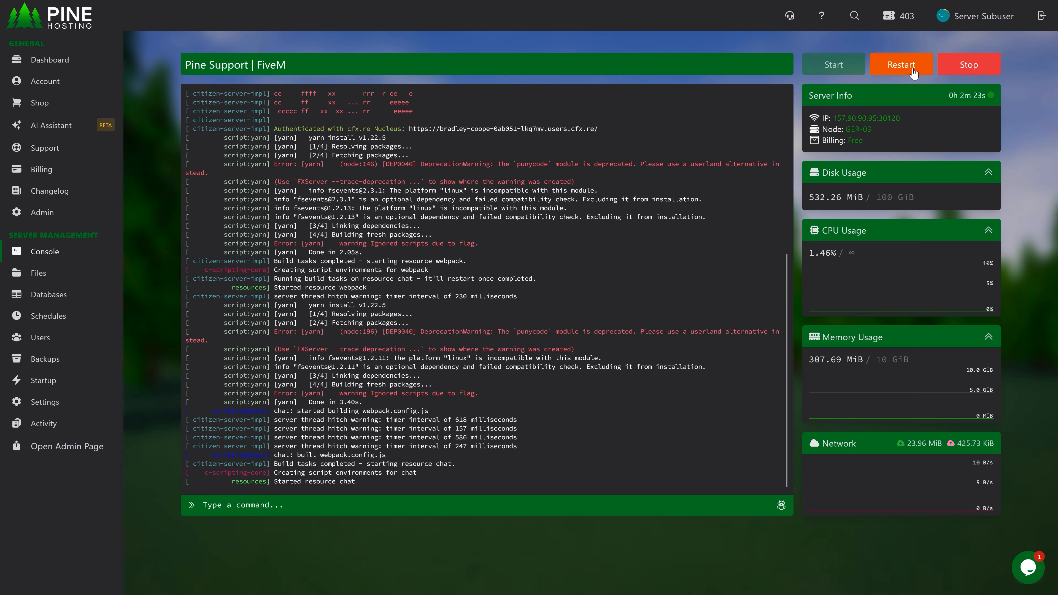
pyautogui.click(912, 67)
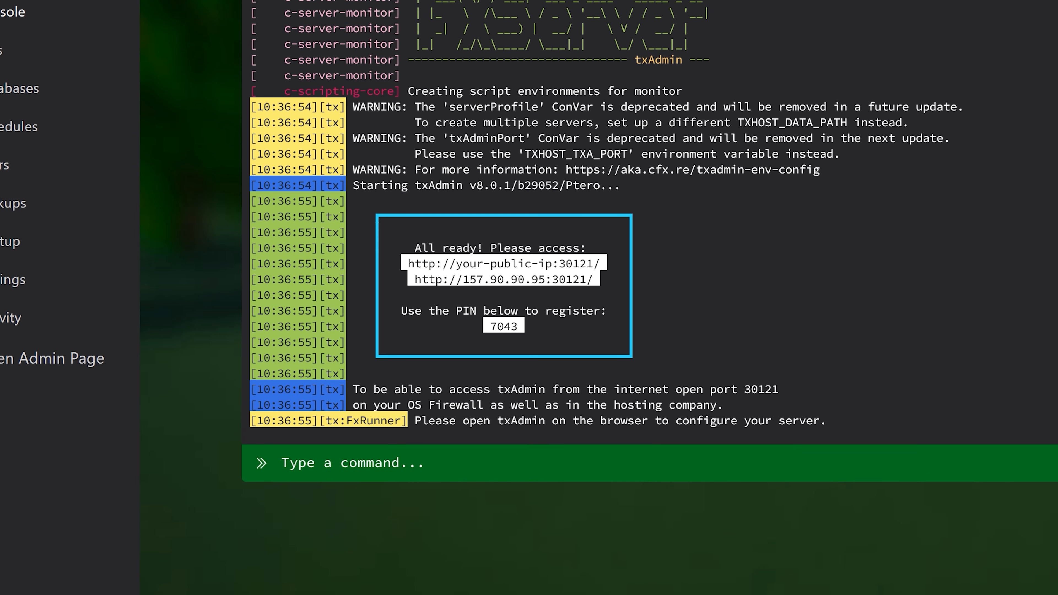
pyautogui.click(460, 331)
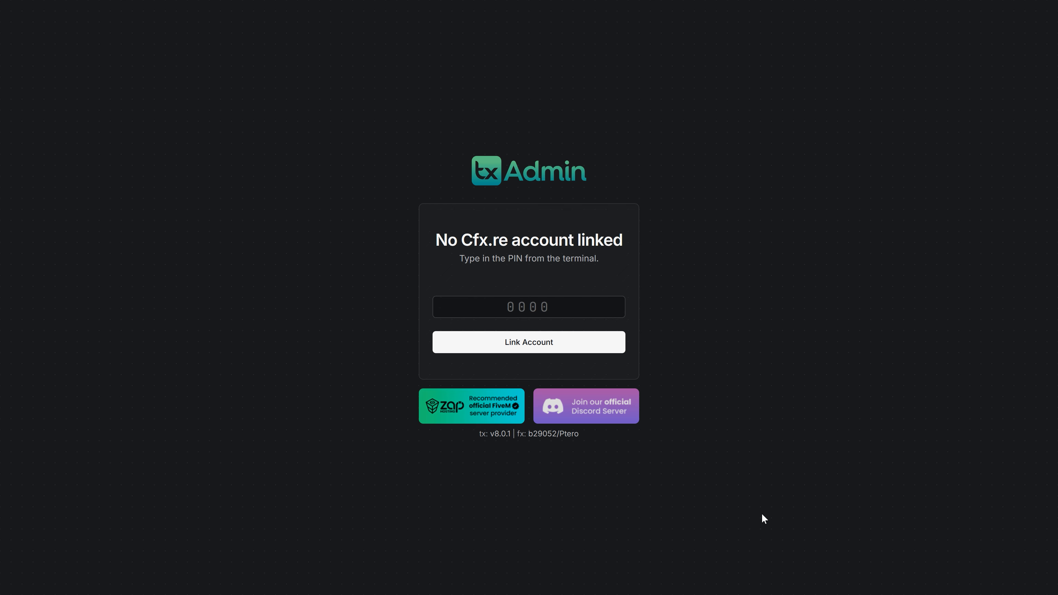
# Link the Cfx.re account in txAdmin by entering the PIN from the console and authorizing access.
pyautogui.click(579, 301)
pyautogui.write('7043')
pyautogui.press('Return')
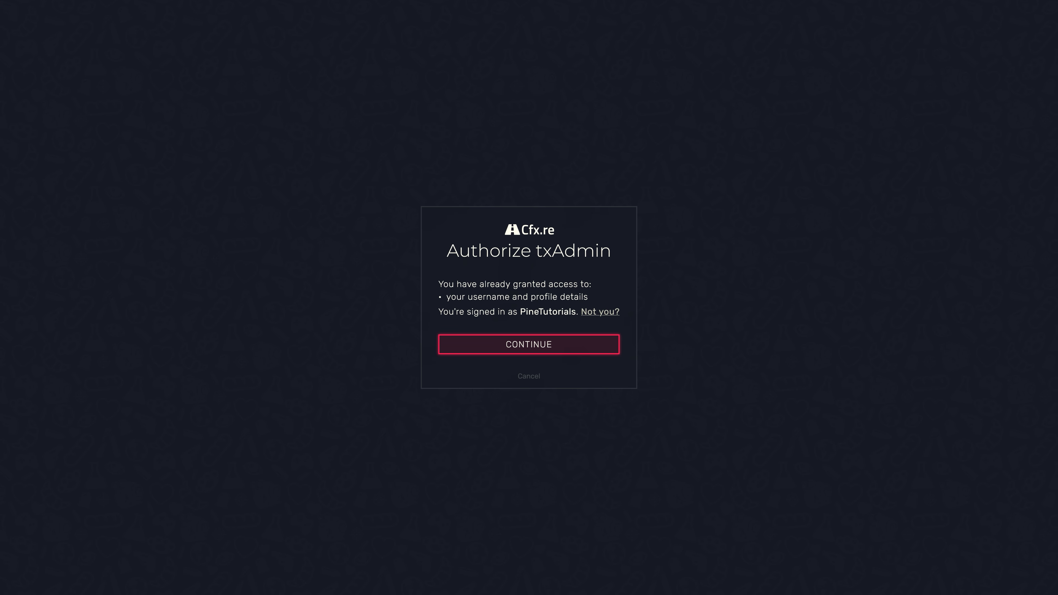
pyautogui.click(538, 350)
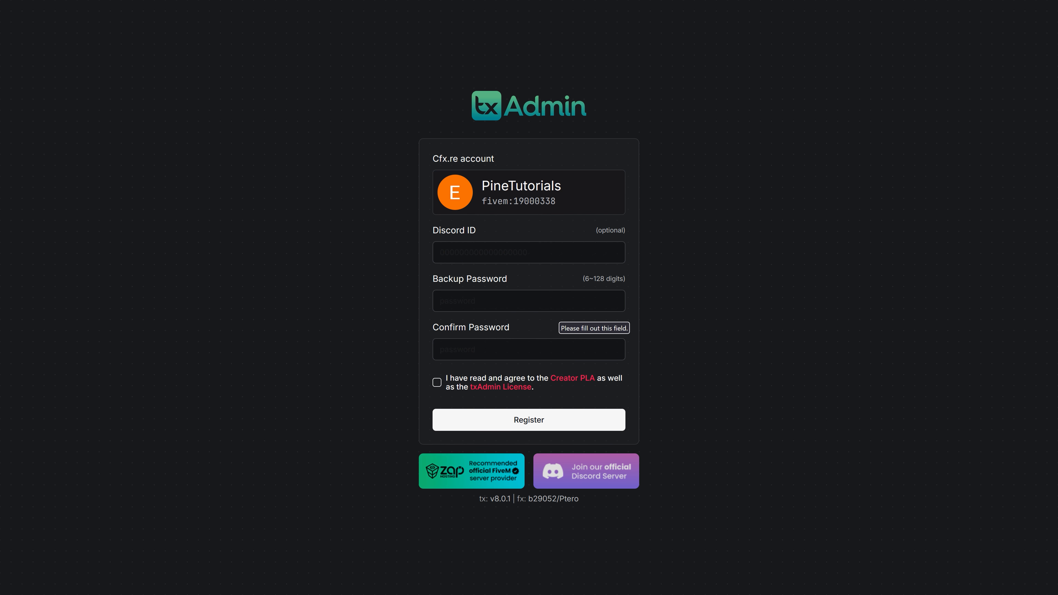
# Register the txAdmin account with a confirmed backup password of at least 6 characters and accept the license agreements.
pyautogui.click(563, 305)
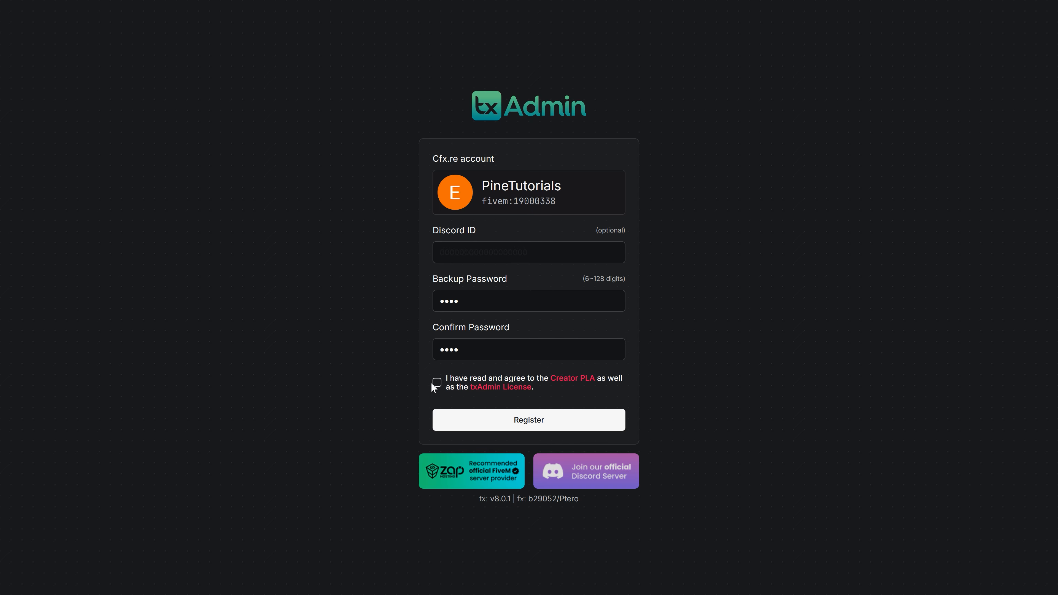
pyautogui.click(438, 383)
pyautogui.click(572, 429)
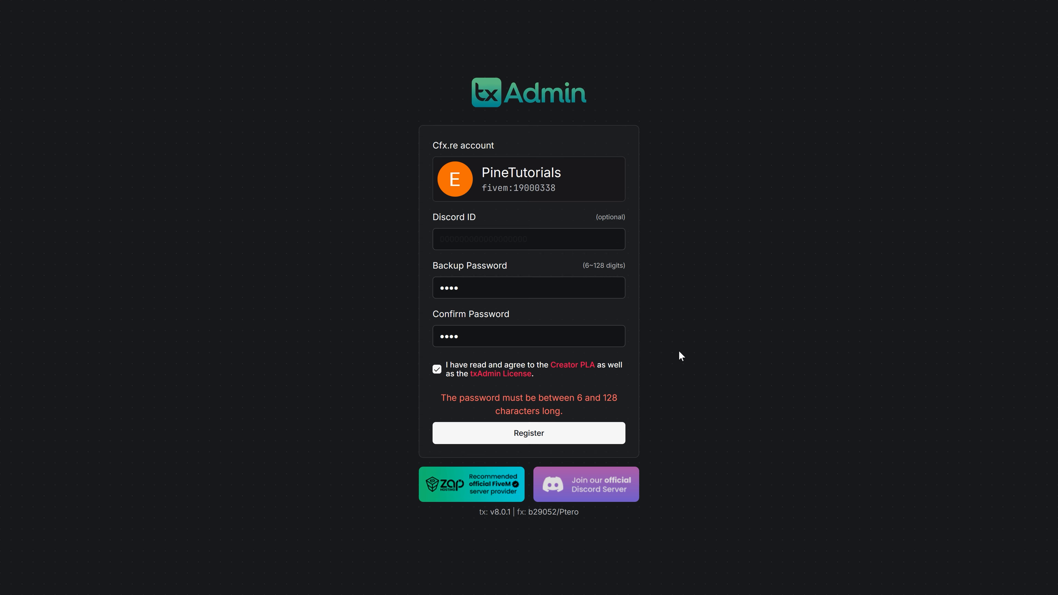
pyautogui.click(570, 291)
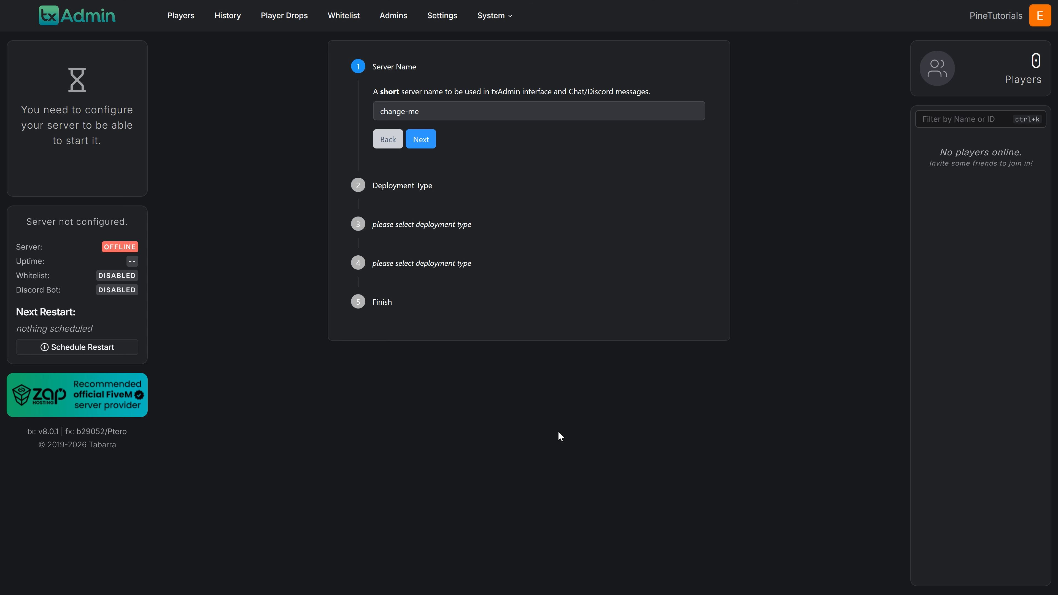
# Replace the default server name with "Tutor" and continue to the deployment type.
pyautogui.tripleClick(466, 106)
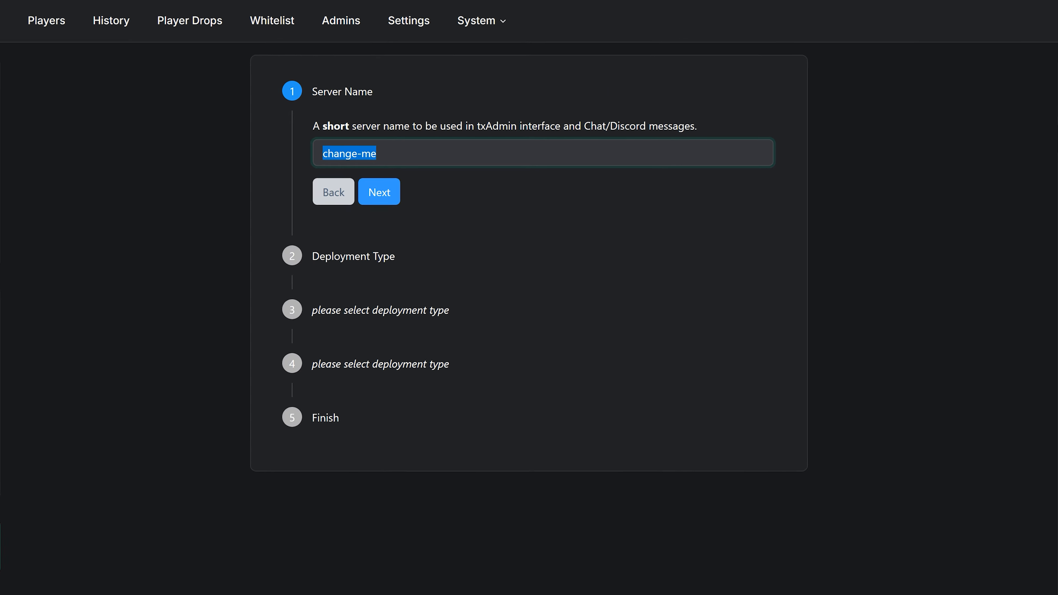
pyautogui.press('BackSpace')
pyautogui.write('T')
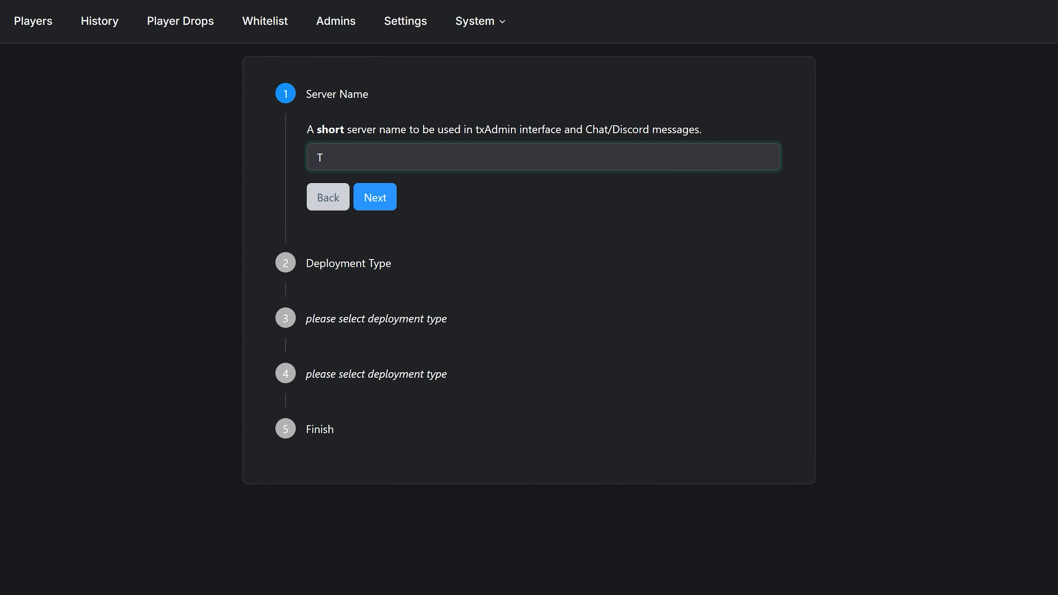
pyautogui.write('utor')
pyautogui.press('Return')
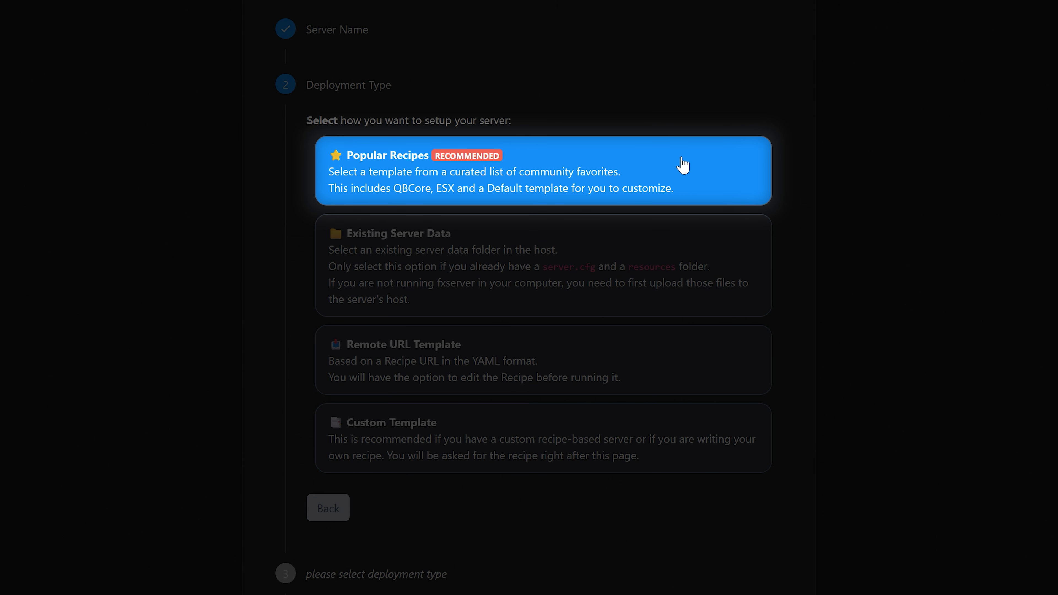
# Set up the server from the popular QBCore recipe in the suggested data location and accept the recipe unchanged in the Recipe Deployer.
pyautogui.click(684, 166)
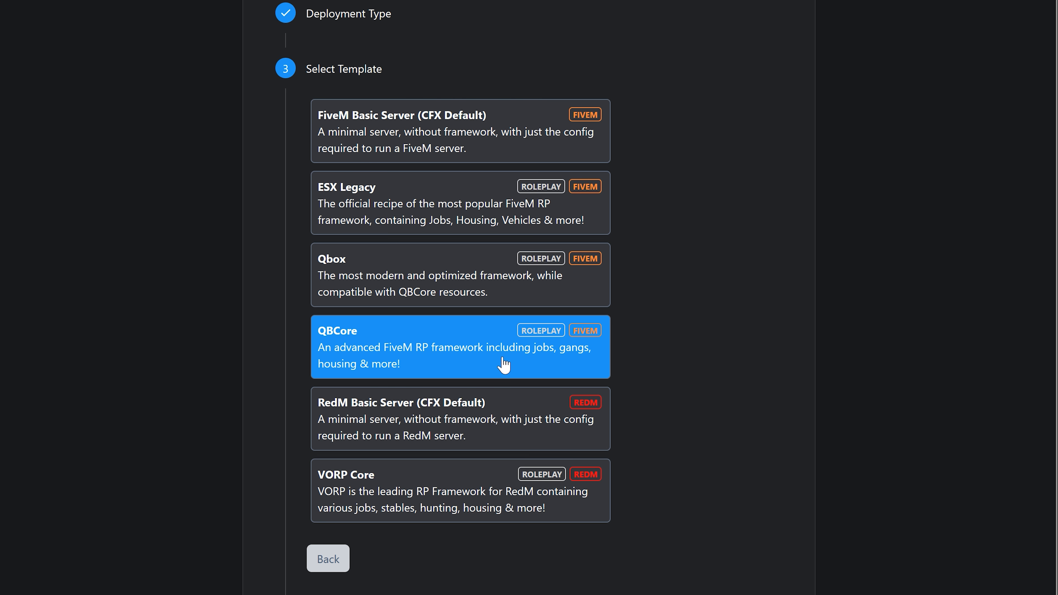
pyautogui.click(505, 365)
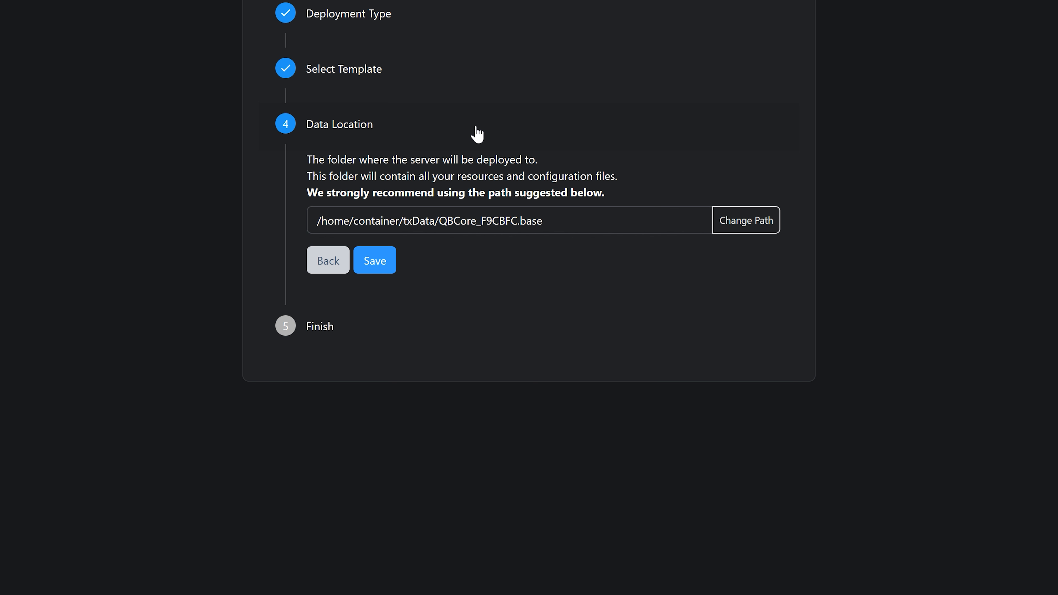
pyautogui.click(378, 272)
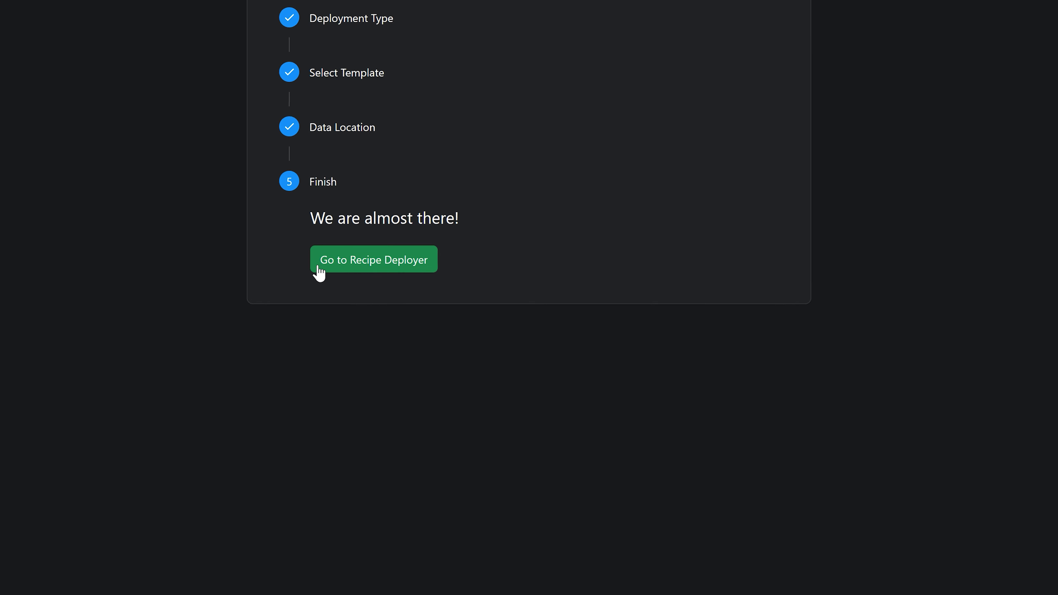
pyautogui.click(349, 261)
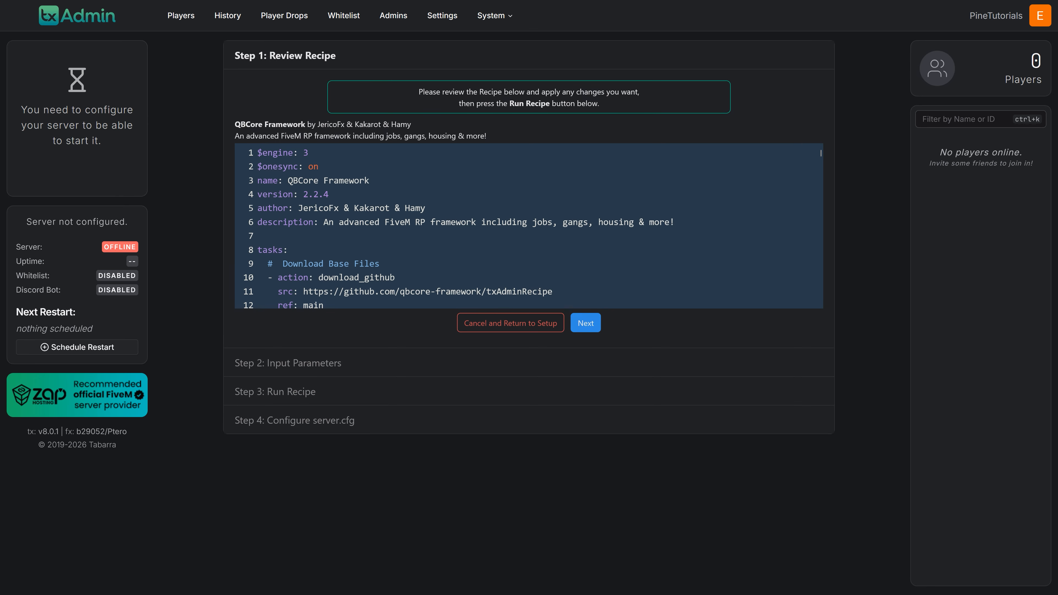
pyautogui.click(593, 325)
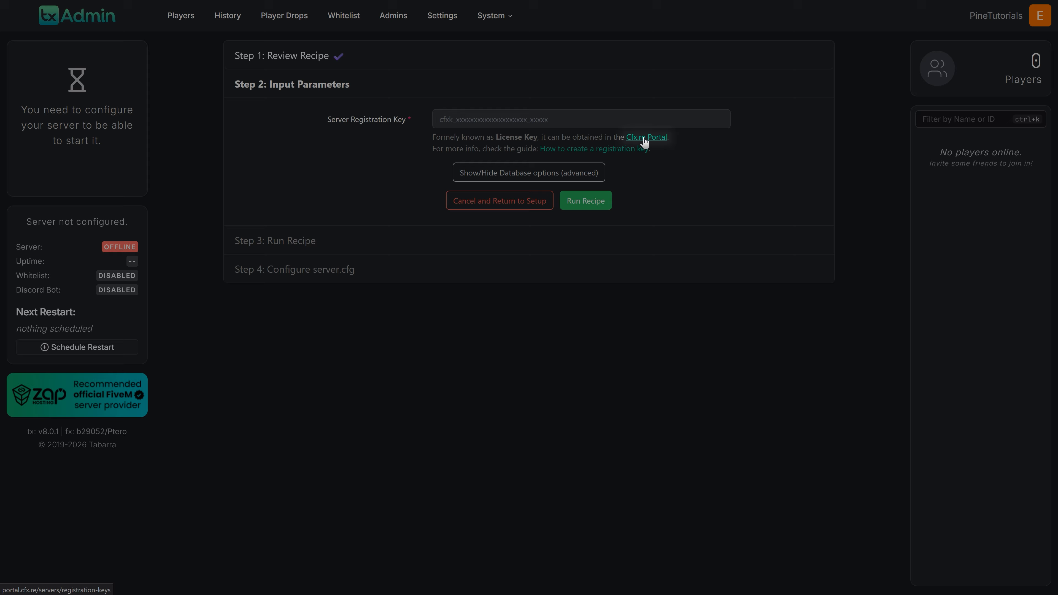
# Generate a server registration key with the display name "tutorial" in the Cfx Portal.
pyautogui.click(642, 139)
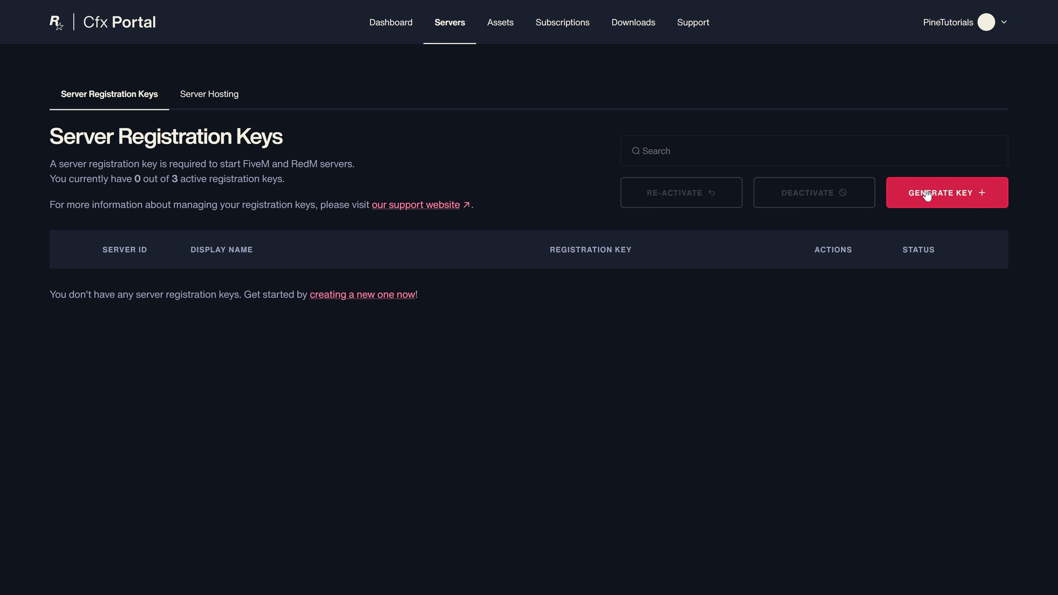
pyautogui.click(942, 193)
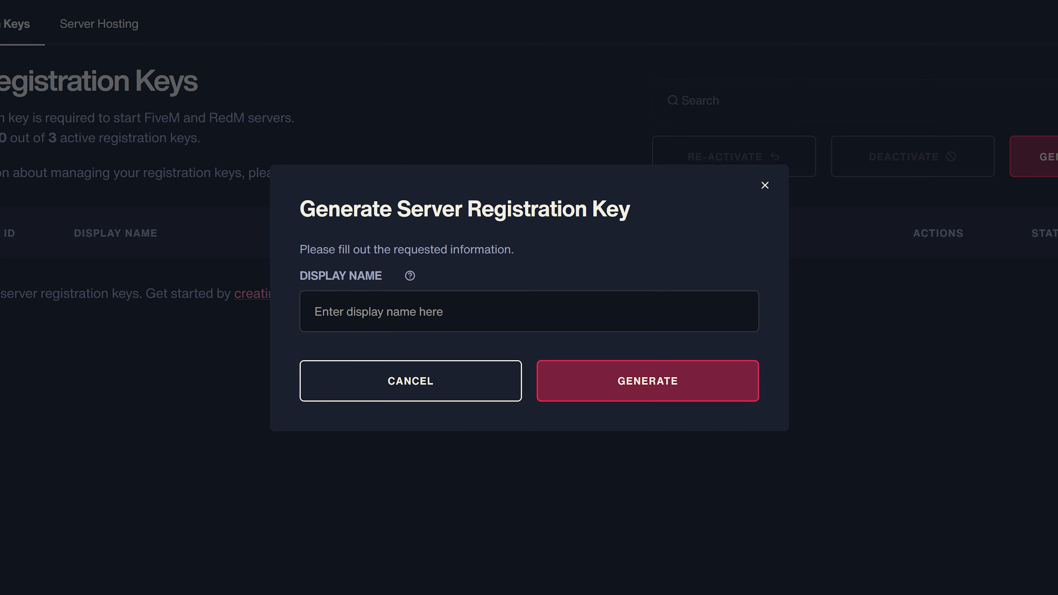
pyautogui.click(529, 311)
pyautogui.write('tutorial')
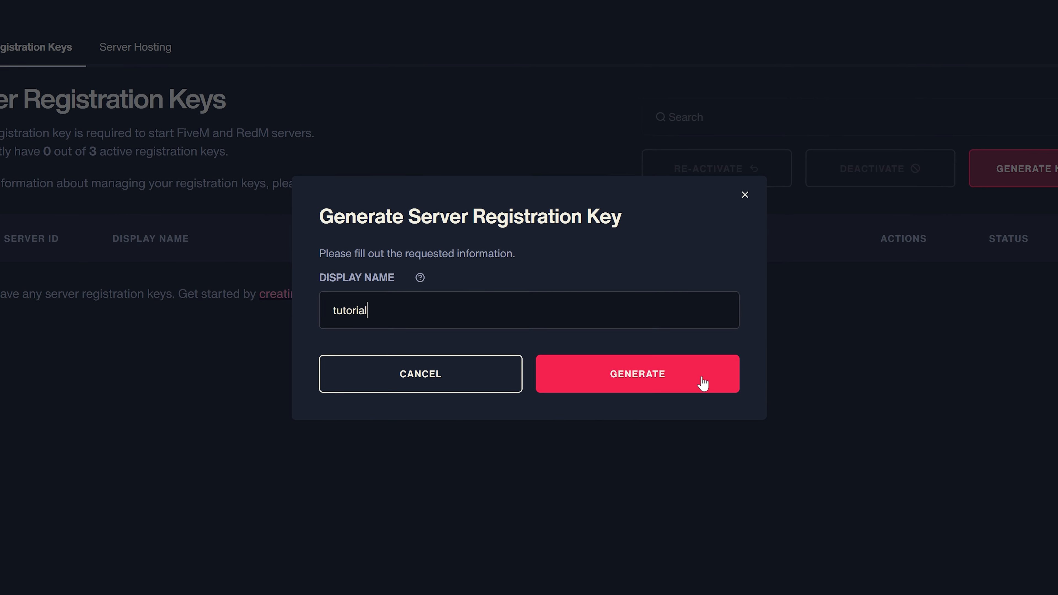
pyautogui.click(716, 384)
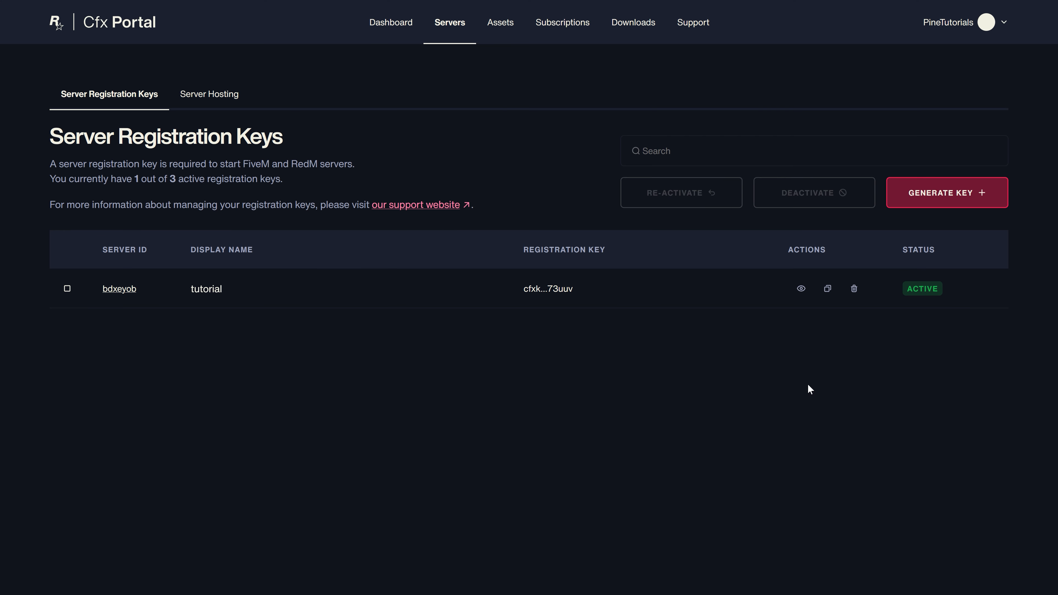
# Copy the new registration key into txAdmin's Server Registration Key field and reveal the advanced database options.
pyautogui.click(828, 289)
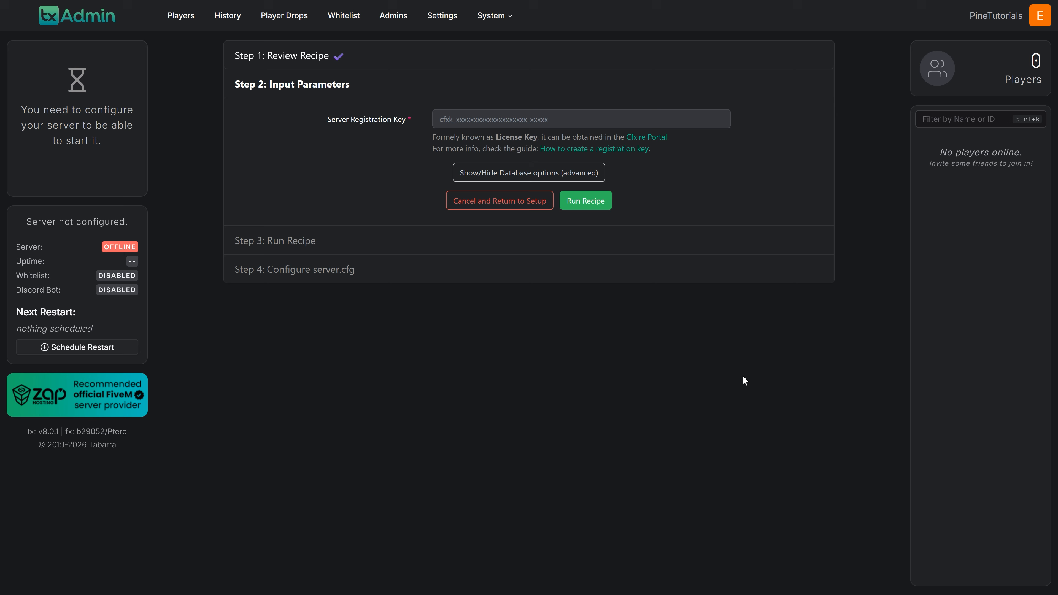
pyautogui.click(581, 120)
pyautogui.hotkey('ctrl', 'v')
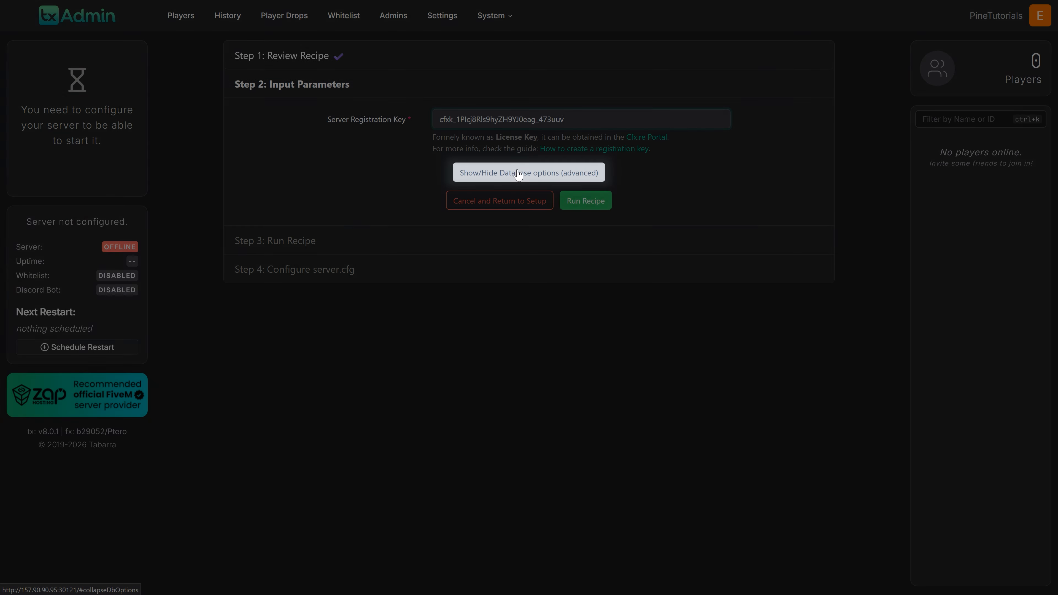
pyautogui.click(527, 177)
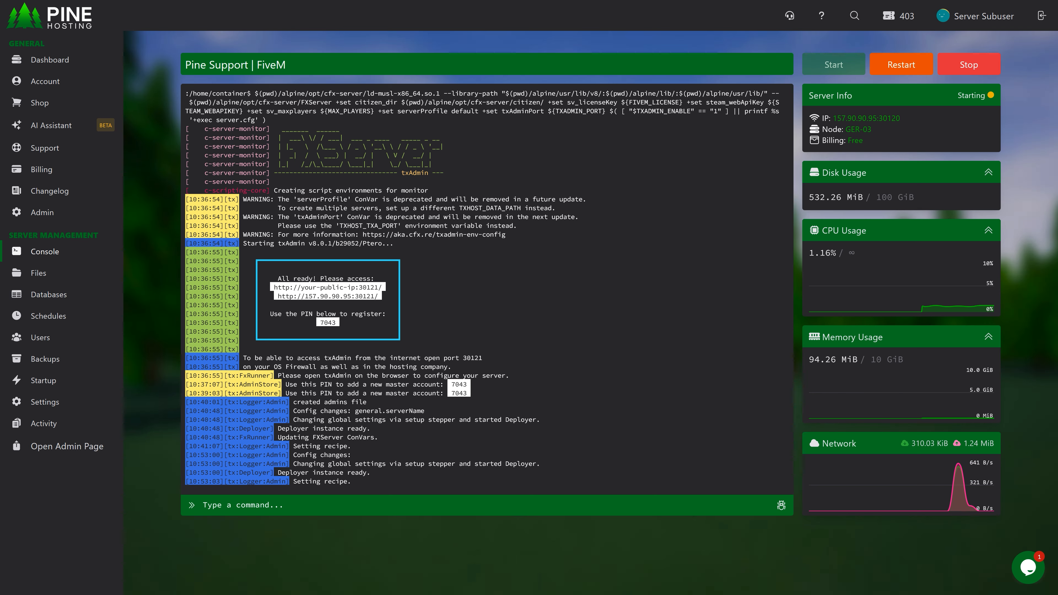
# Create a new database named "QBcore" for the server in the Pine Hosting panel.
pyautogui.click(58, 295)
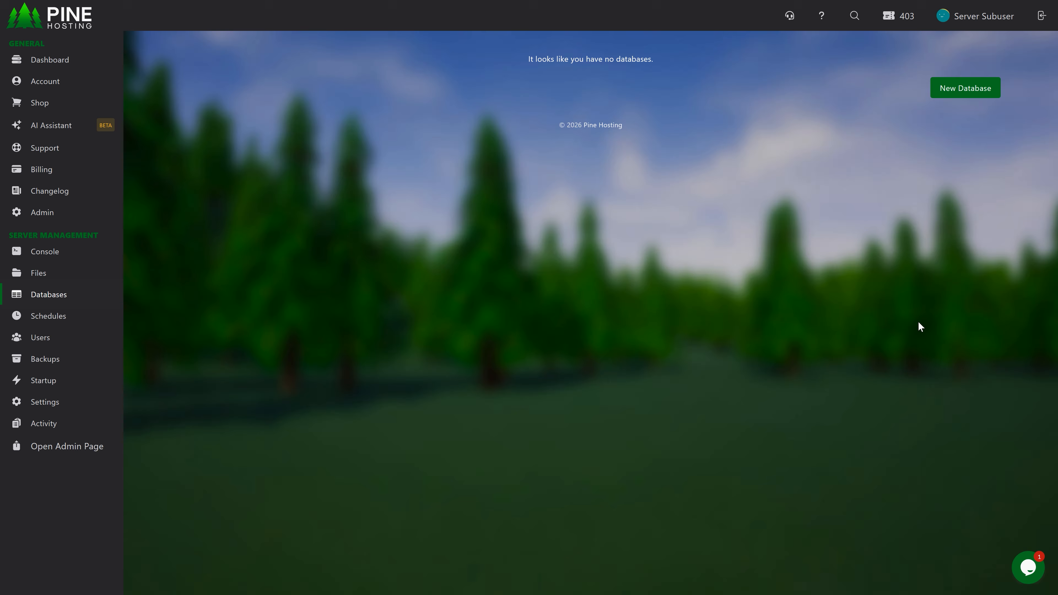
pyautogui.click(976, 96)
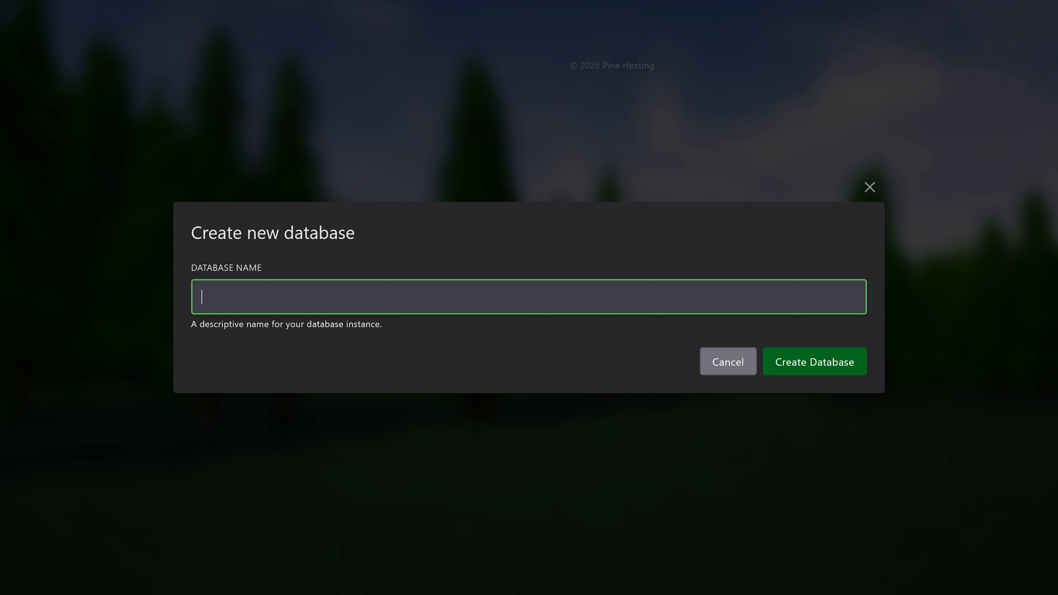
pyautogui.write('Qb')
pyautogui.press('Down')
pyautogui.press('Return')
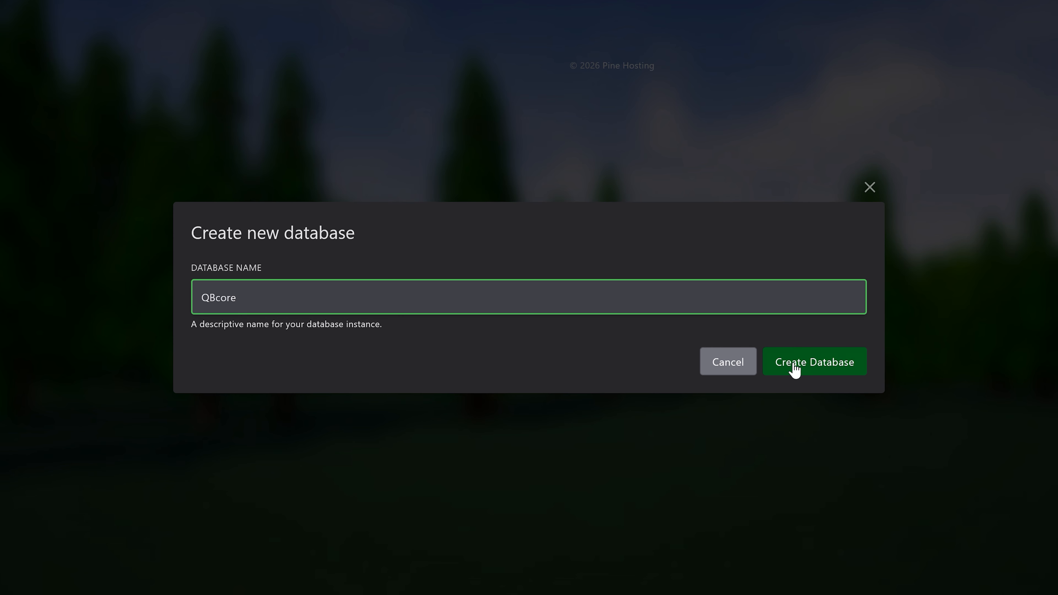
pyautogui.click(800, 368)
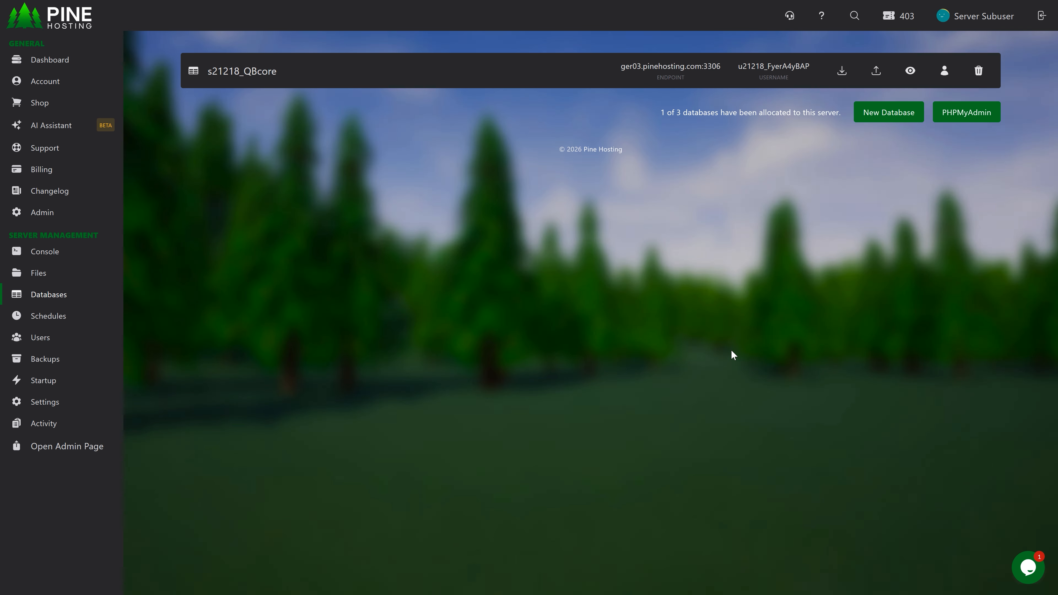
# Open the QBcore database's connection details and copy its endpoint.
pyautogui.click(911, 71)
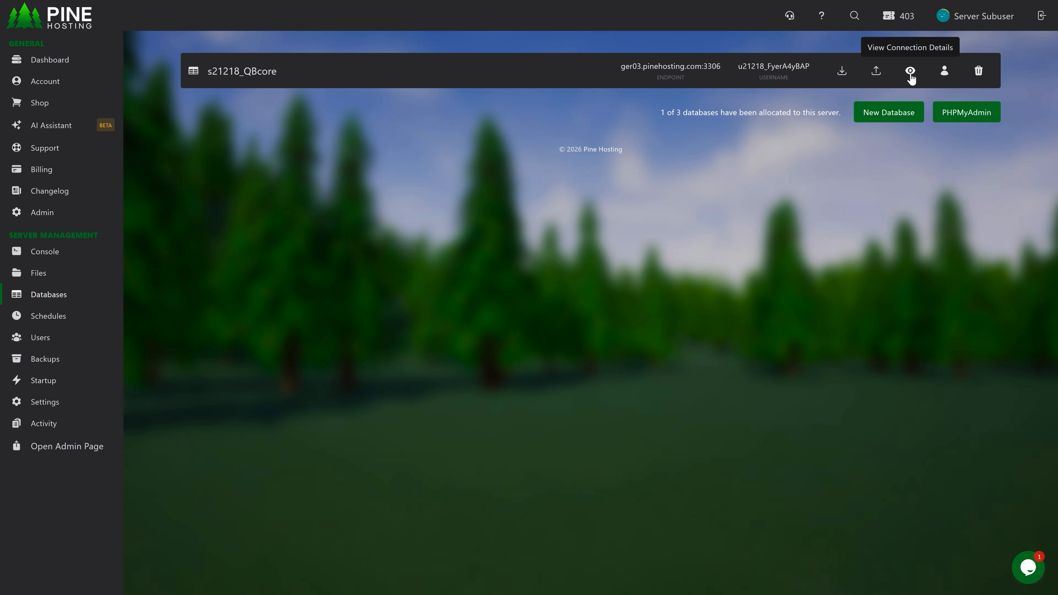
pyautogui.click(911, 72)
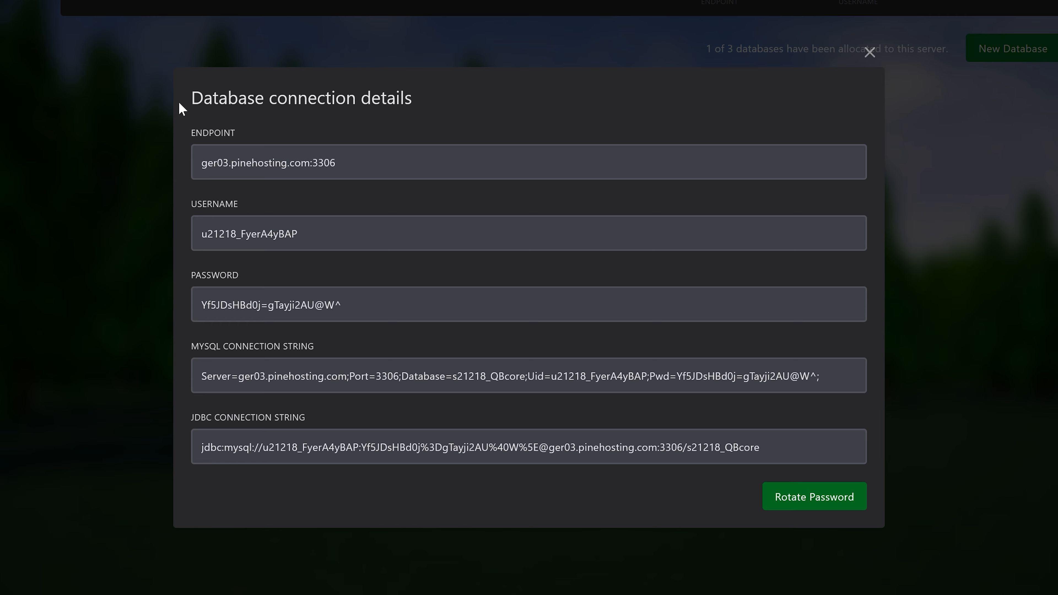
pyautogui.click(439, 228)
pyautogui.click(217, 169)
pyautogui.moveTo(351, 170); pyautogui.dragTo(188, 166)
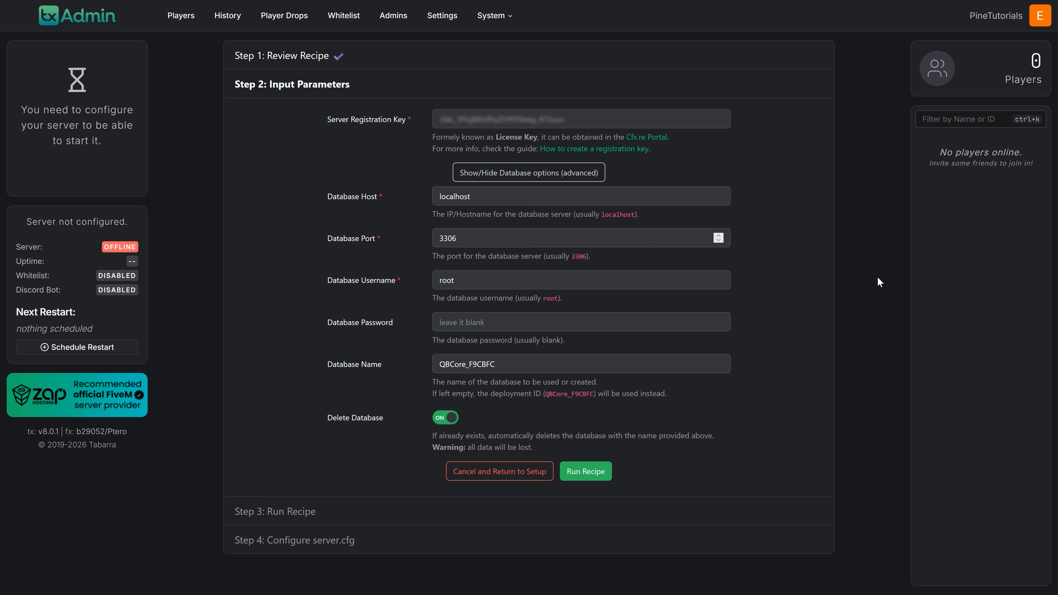
# Set the recipe's database host to ger03.pinehosting.com and the database port to 3306 in txAdmin.
pyautogui.doubleClick(455, 197)
pyautogui.hotkey('ctrl', 'v')
pyautogui.click(352, 228)
pyautogui.moveTo(539, 197); pyautogui.dragTo(523, 197)
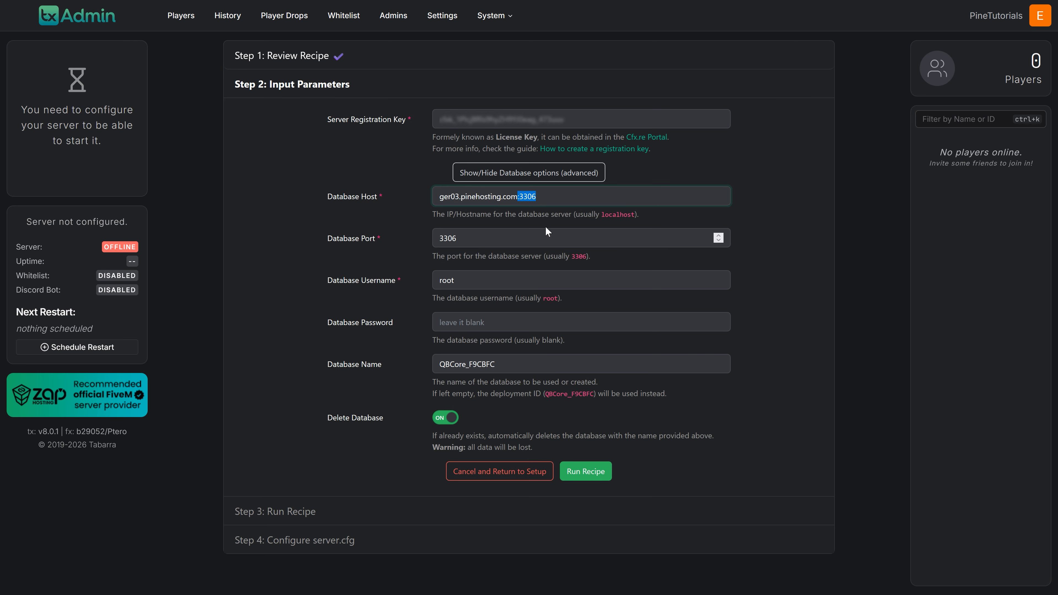
pyautogui.press('BackSpace')
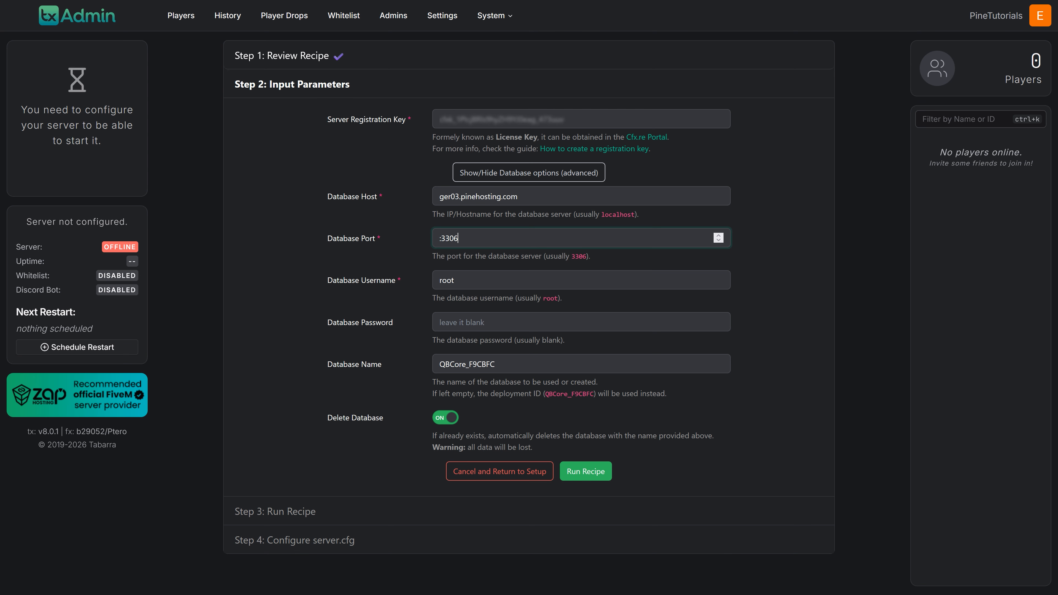
pyautogui.press('BackSpace')
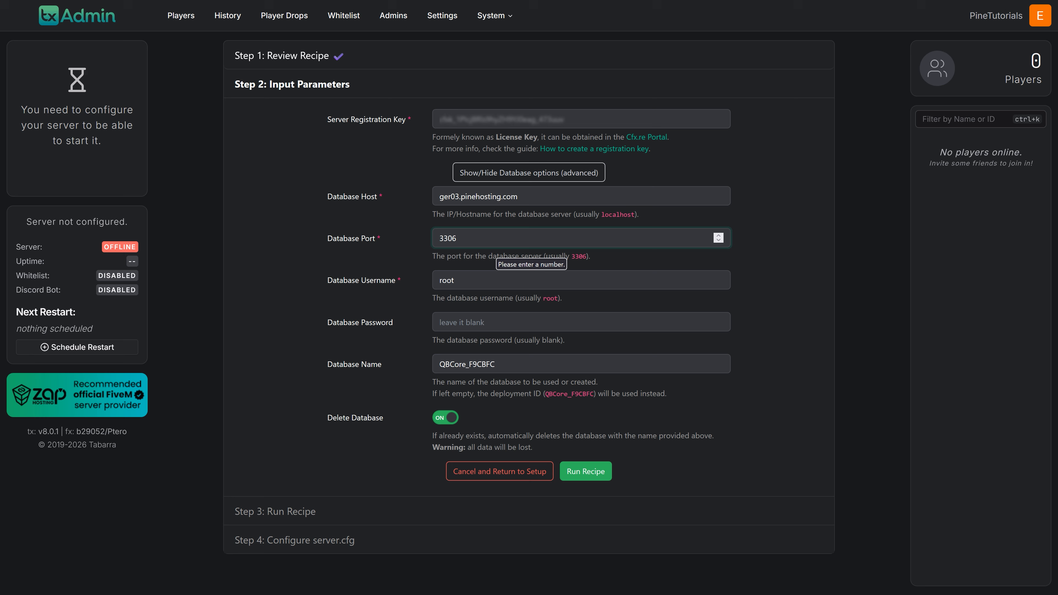
pyautogui.click(624, 262)
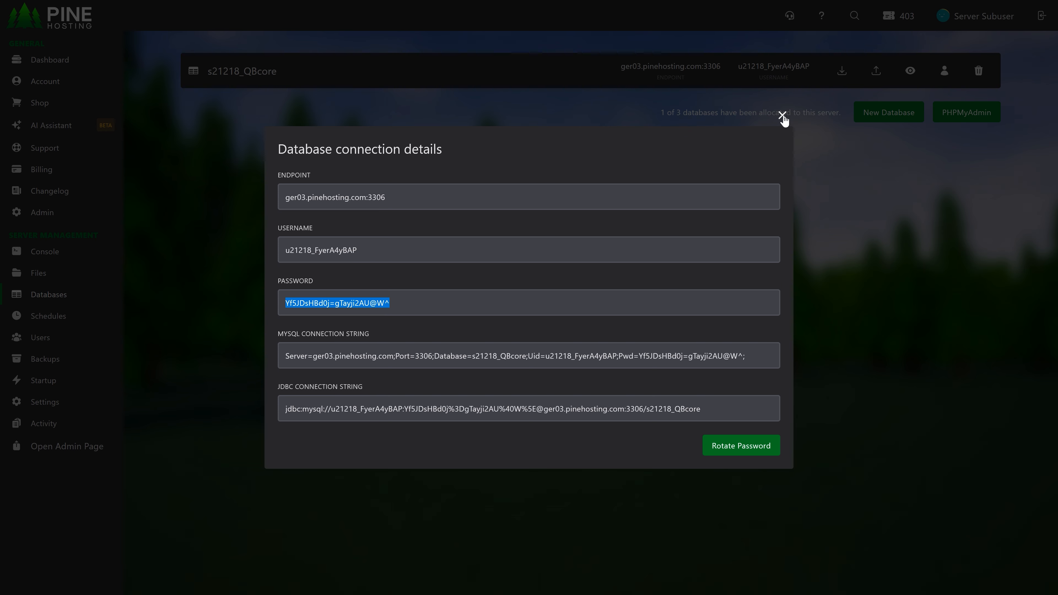
# Copy the database name s21218_QBcore from the Pine Hosting panel into txAdmin's database name parameter, with Delete Database turned off.
pyautogui.click(782, 116)
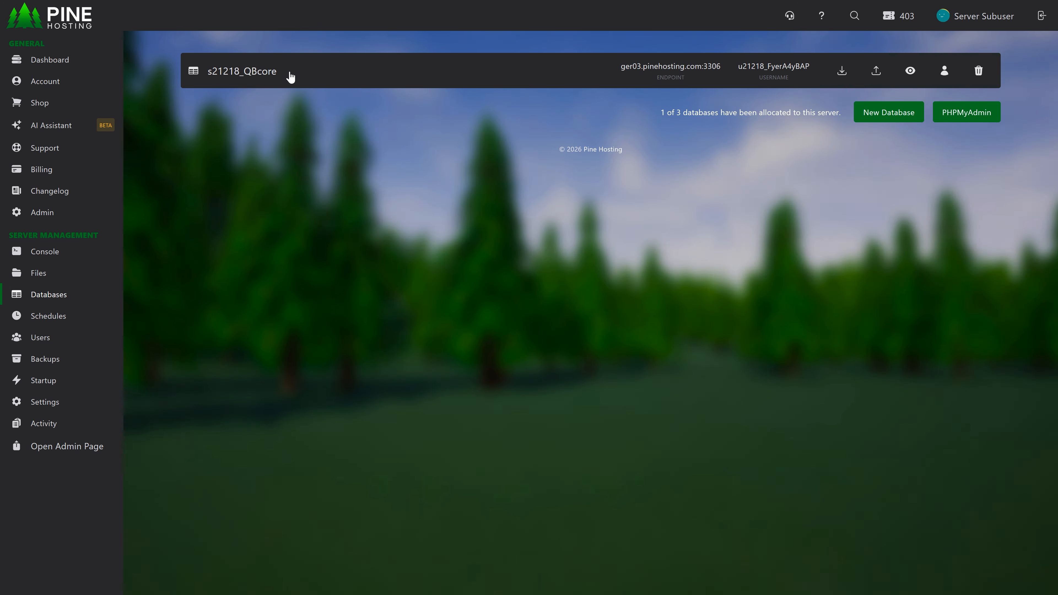
pyautogui.moveTo(290, 77); pyautogui.dragTo(208, 75)
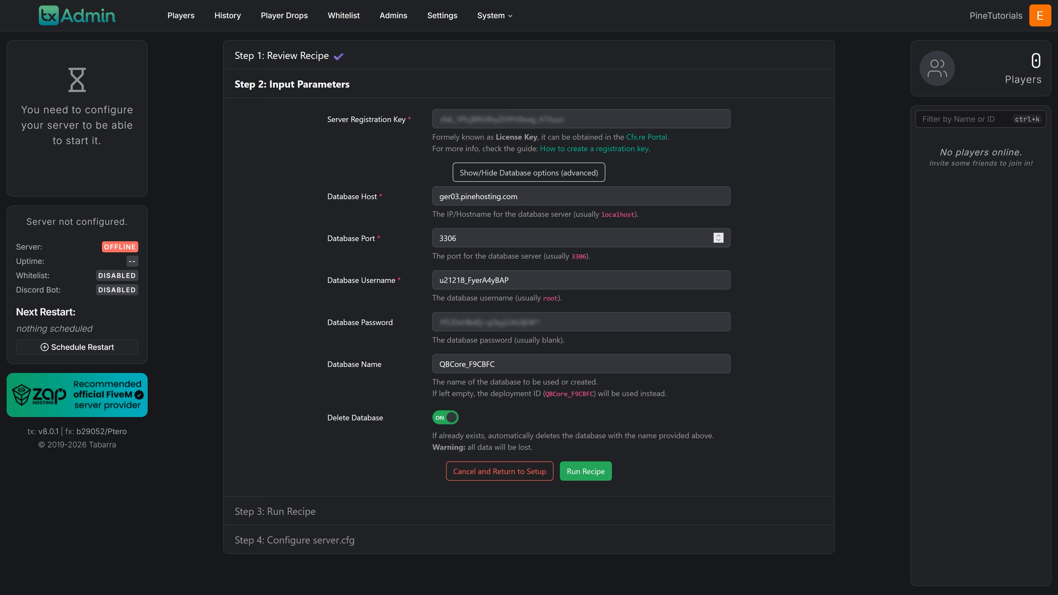
pyautogui.moveTo(500, 365); pyautogui.dragTo(392, 367)
pyautogui.hotkey('ctrl', 'v')
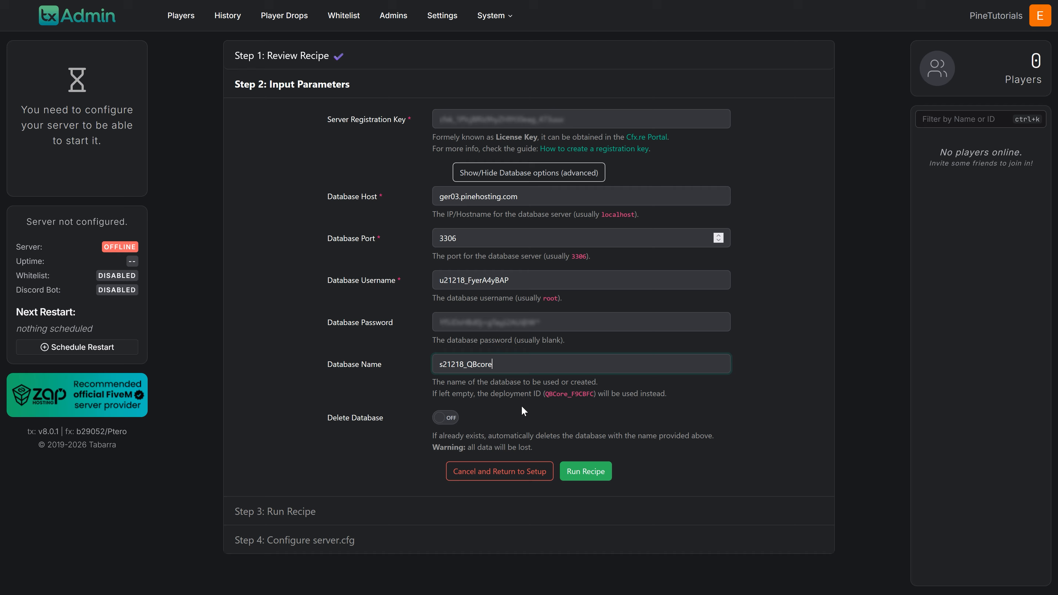
# Run the QBCore recipe with the entered parameters and proceed to the server.cfg configuration once deployment finishes.
pyautogui.click(596, 474)
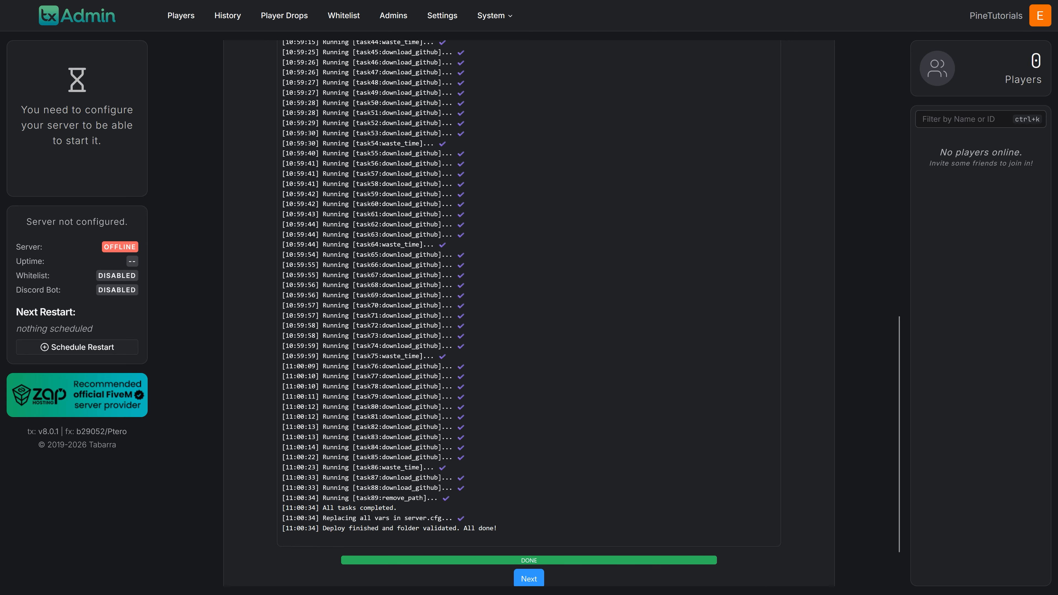
pyautogui.click(529, 580)
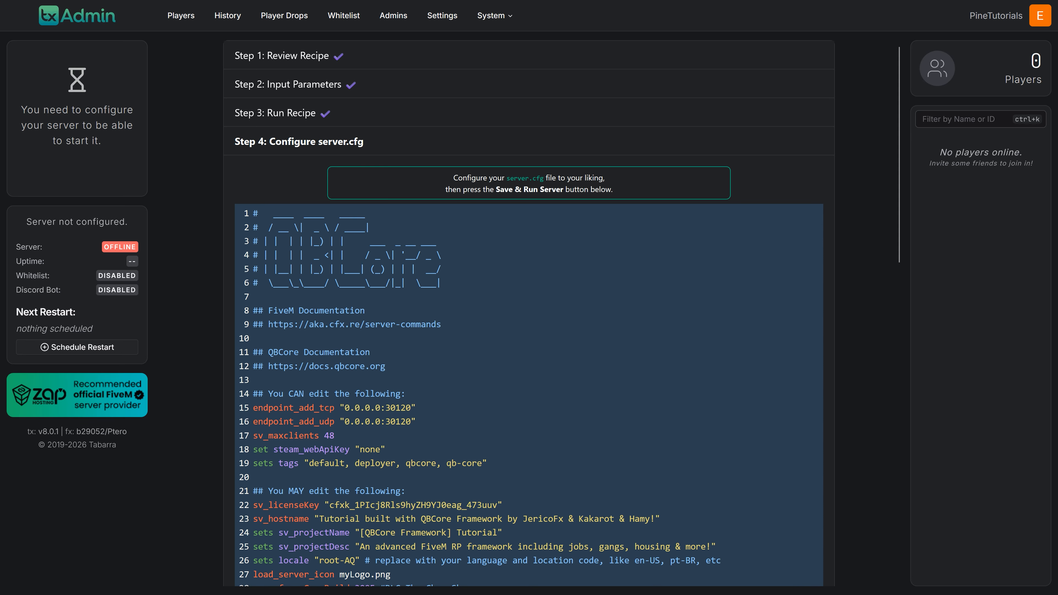
# Check the TCP and UDP endpoint port in server.cfg against the server's IP and port in the Pine Hosting console.
pyautogui.scroll(-5, 529, 312)
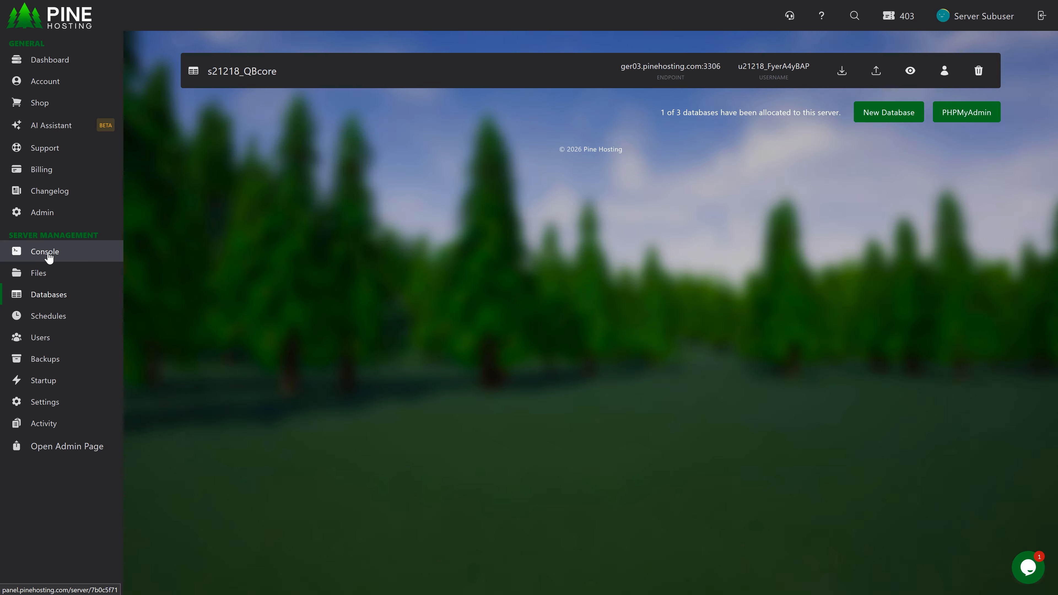
pyautogui.click(76, 253)
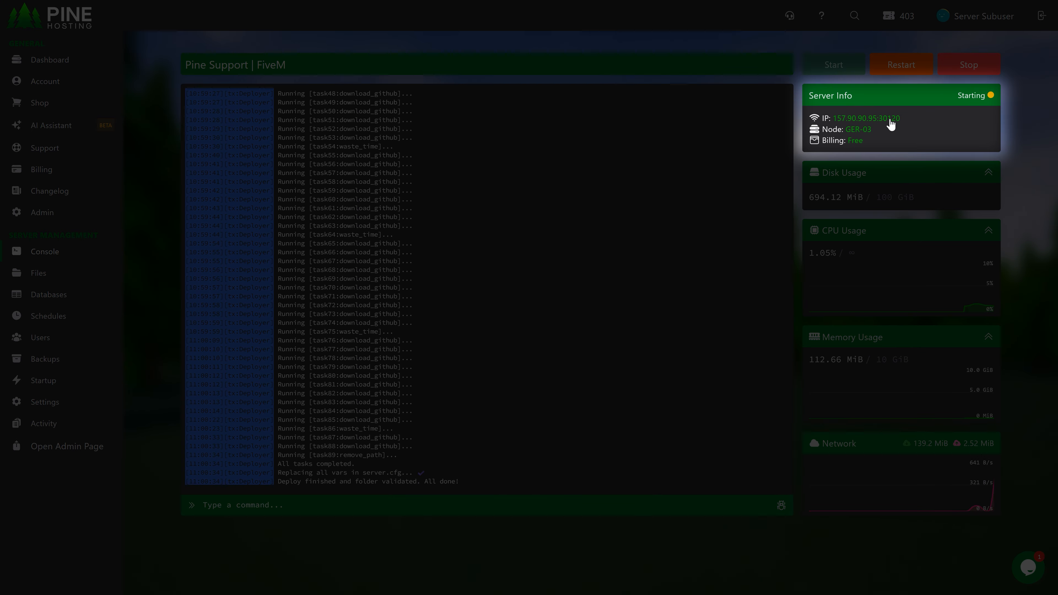
pyautogui.doubleClick(898, 121)
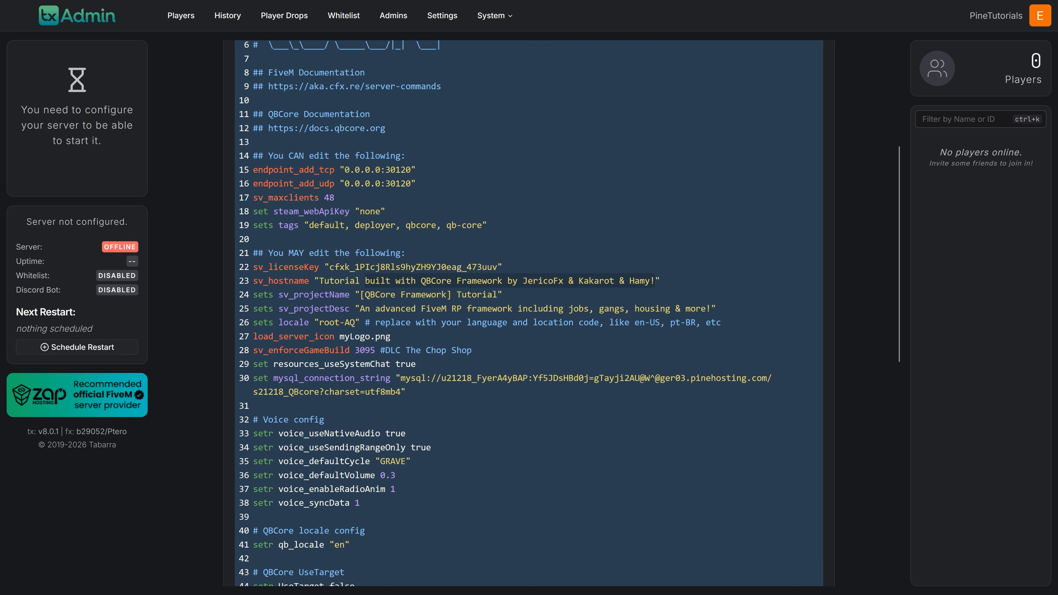
# Change the sv_hostname text in server.cfg to "Tutorial Pine Hos", and save the configuration and run the server.
pyautogui.press('BackSpace')
pyautogui.write('Pine Hos')
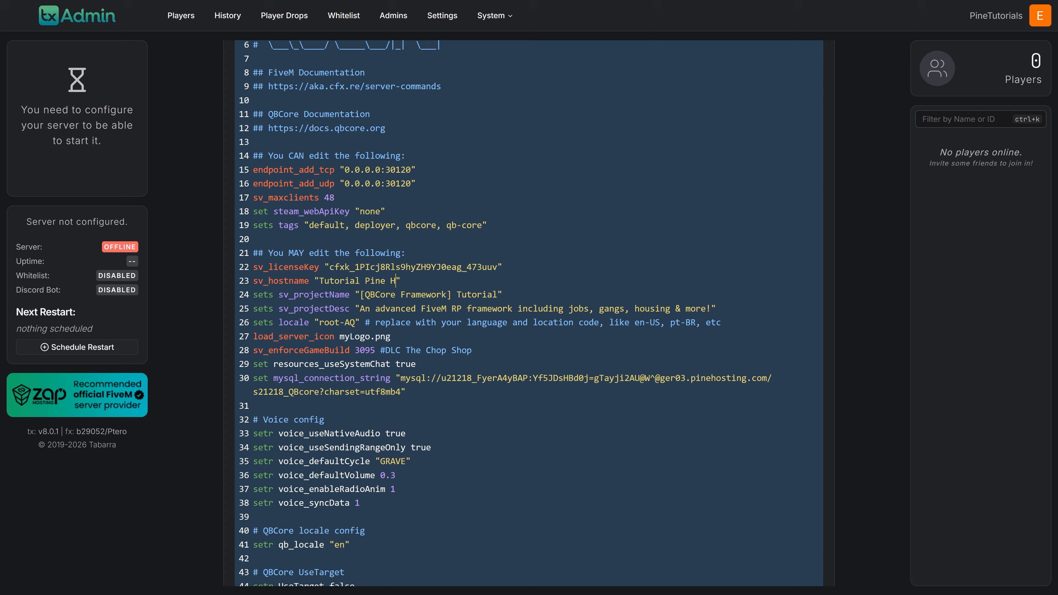
pyautogui.moveTo(899, 205); pyautogui.dragTo(917, 443)
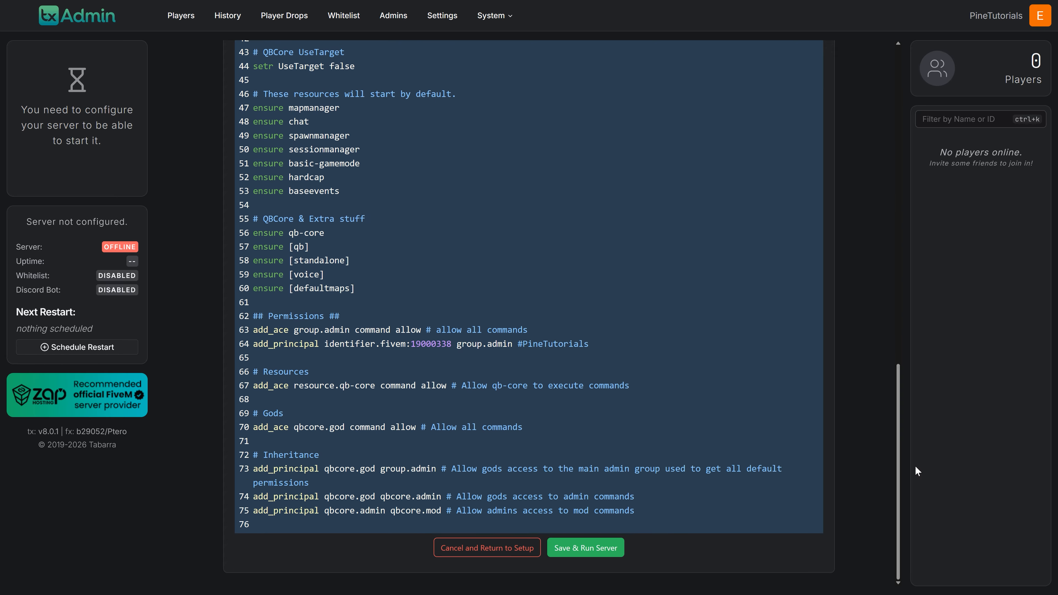
pyautogui.click(569, 556)
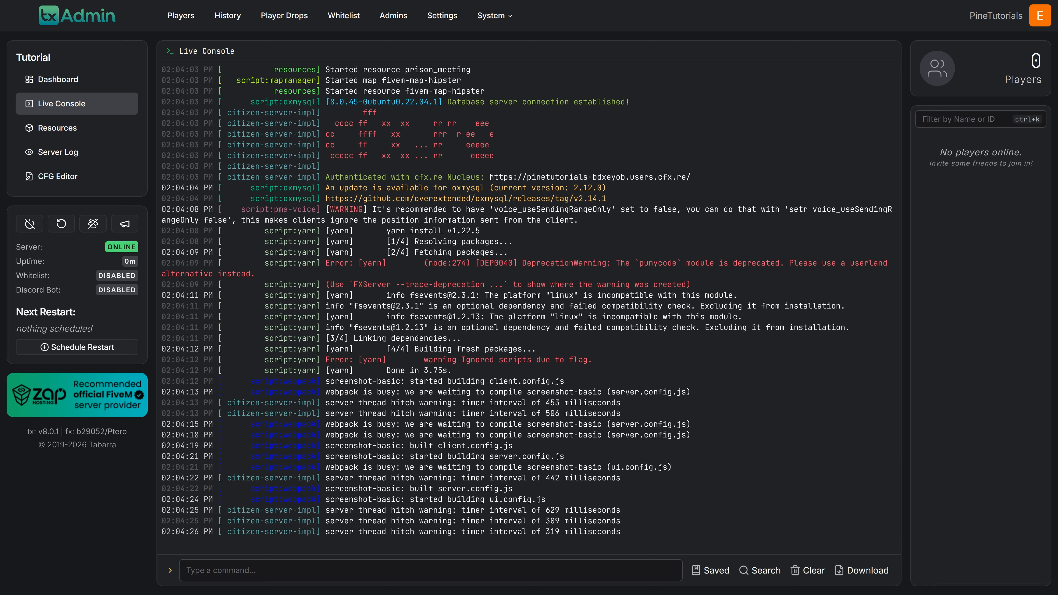
# Switch to the Pine Hosting console and examine the startup log for the database connection and resource status.
pyautogui.click(109, 9)
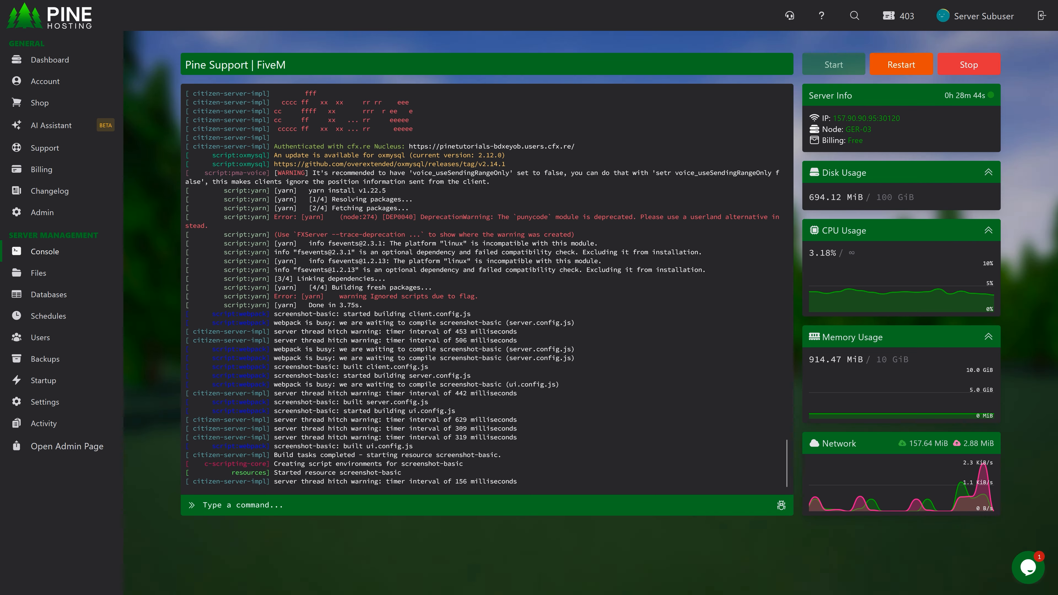
pyautogui.scroll(15, 487, 288)
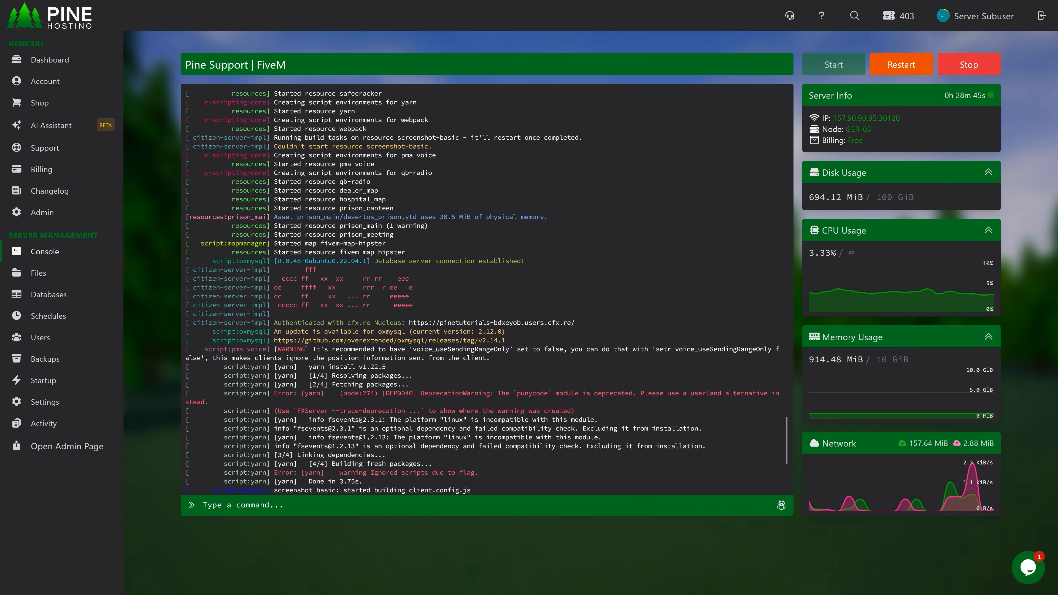